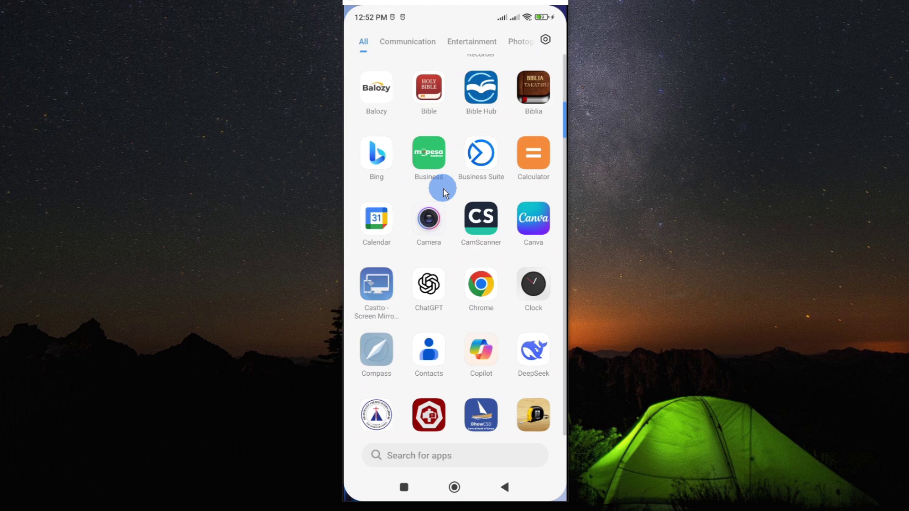
- Scroll the app drawer past the green M-PESA Business app toward Settings
left_click_drag(444, 189, 448, 235)
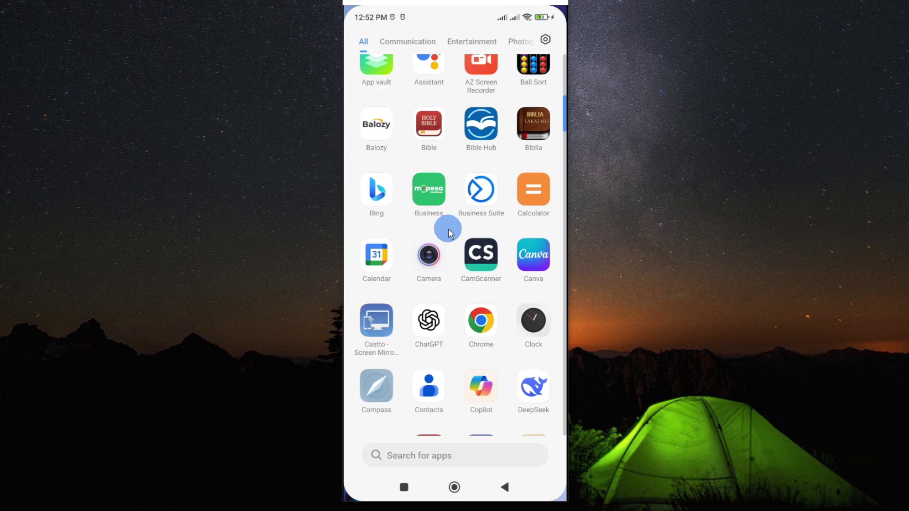
scroll(449, 229, "down", 2)
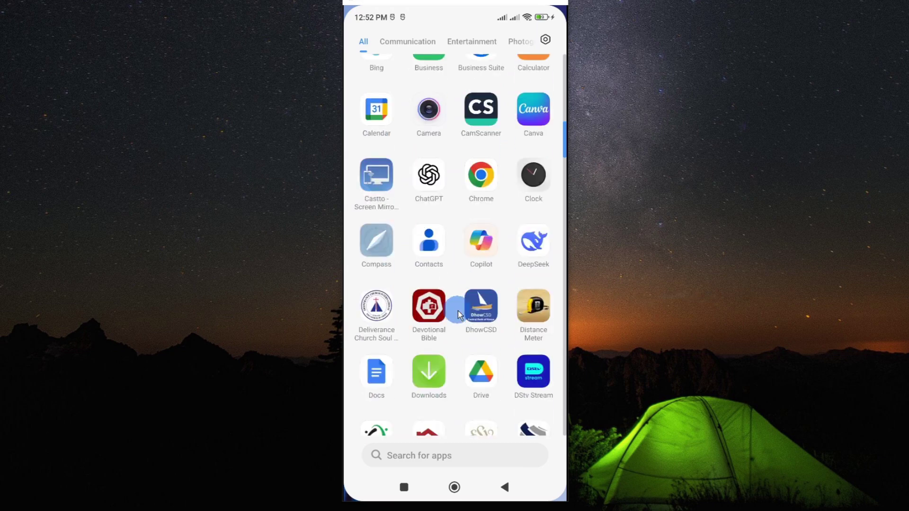
scroll(457, 292, "down", 2)
scroll(454, 305, "down", 2)
scroll(452, 320, "down", 1)
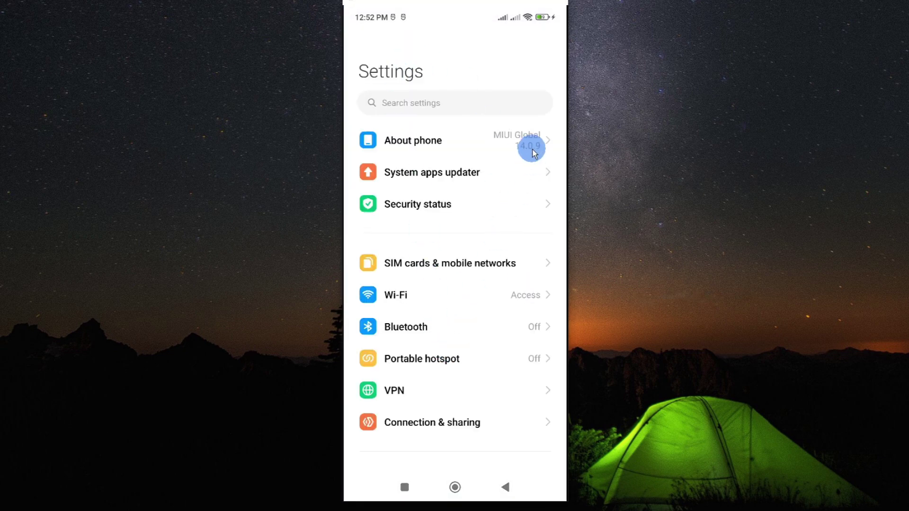
scroll(532, 151, "down", 5)
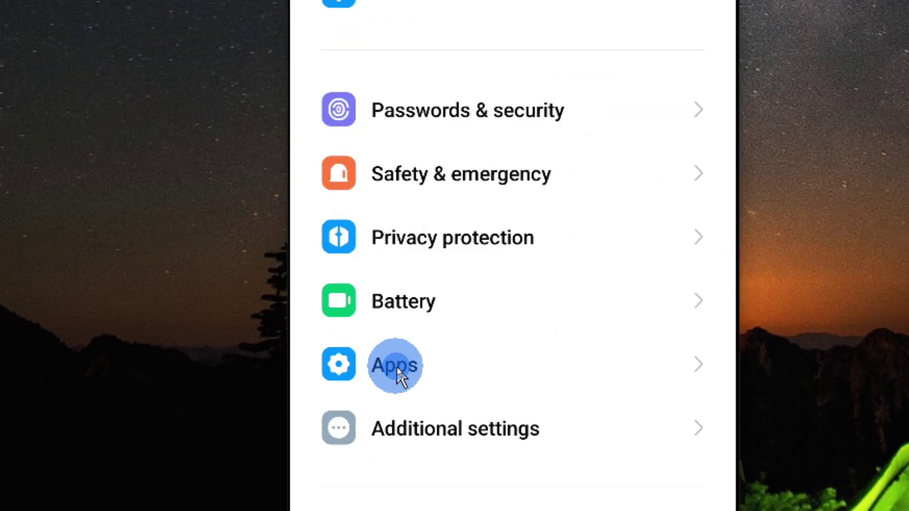
- Go to Apps > Manage apps to list the installed apps, including Business (M-PESA)
left_click(397, 367)
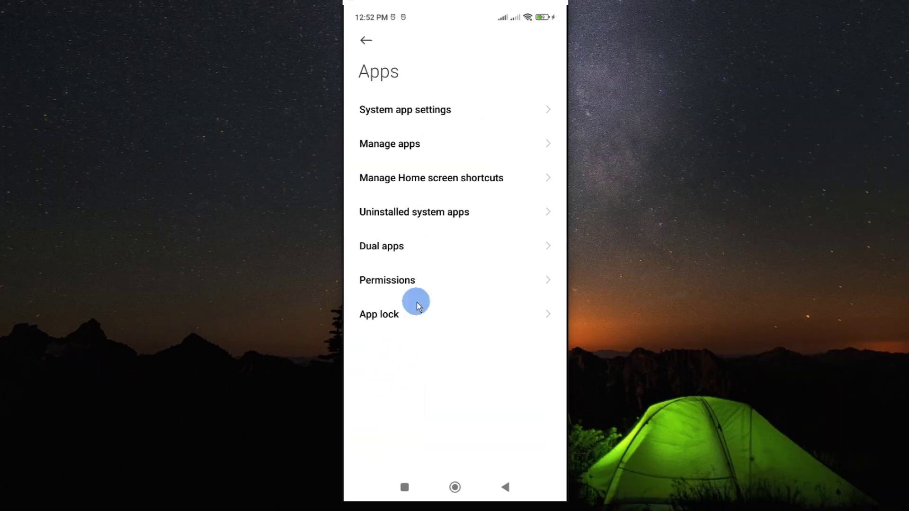
left_click(425, 145)
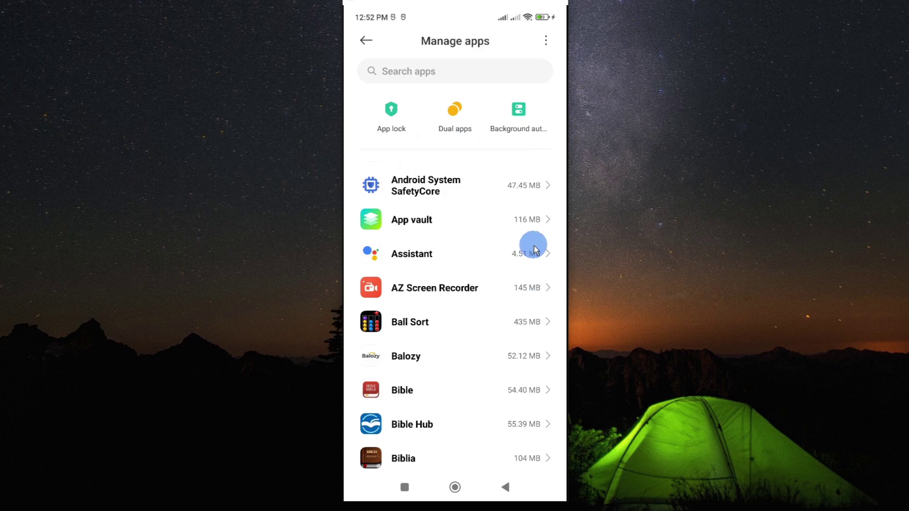
scroll(506, 319, "down", 2)
scroll(506, 319, "down", 3)
scroll(505, 319, "down", 2)
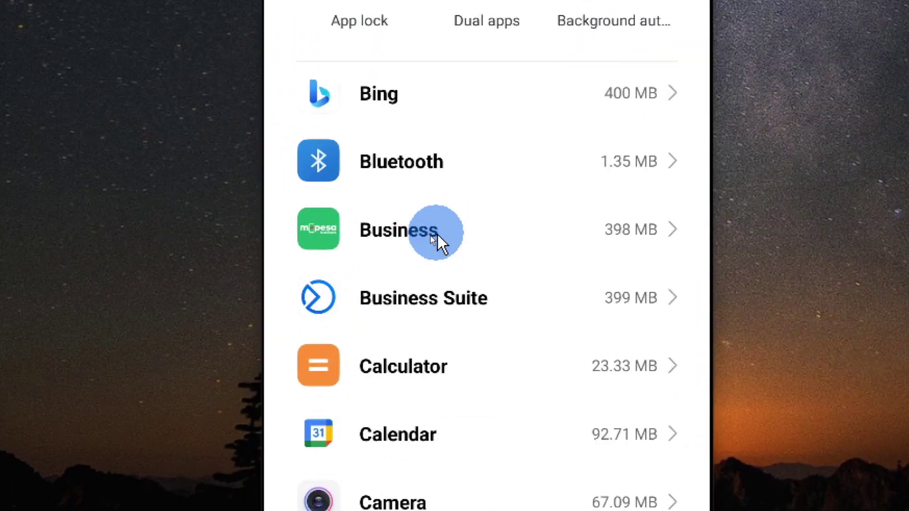
- Clear the Business app's 2.09 MB cache to 0 B from Storage, then return to App info
left_click(430, 236)
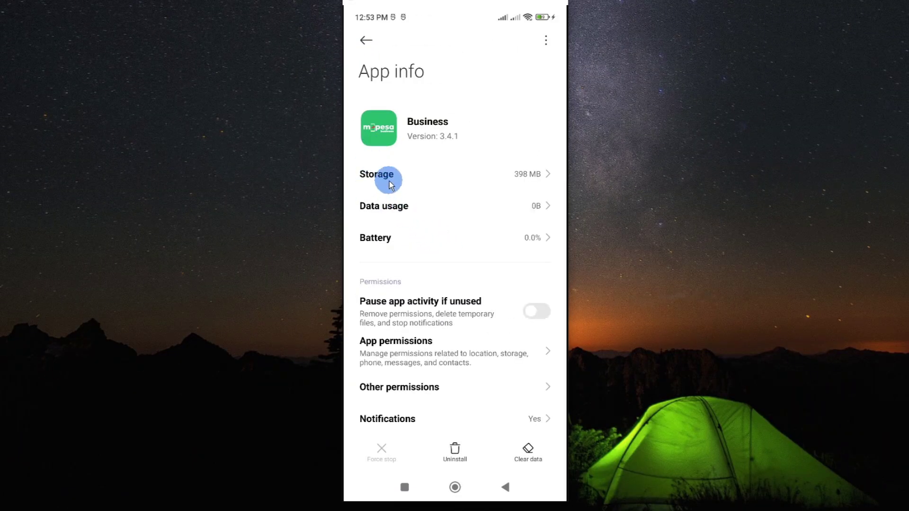
left_click(390, 179)
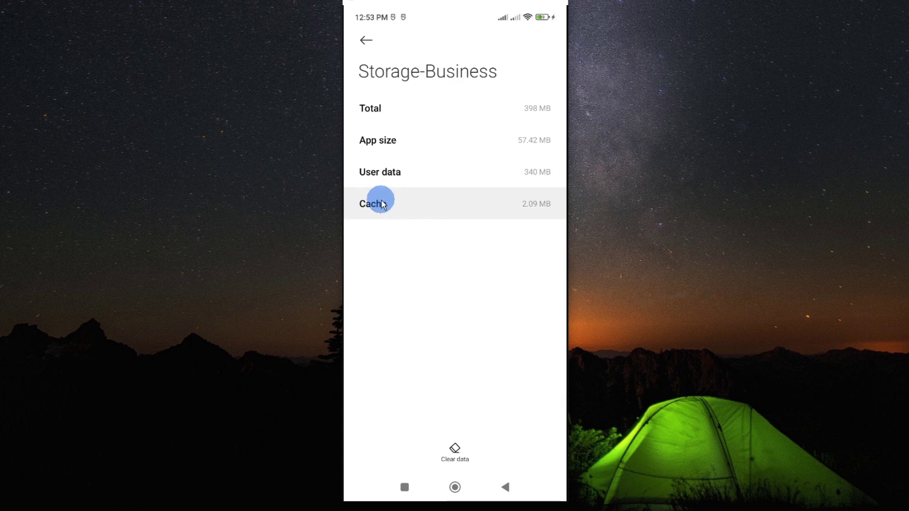
left_click(457, 453)
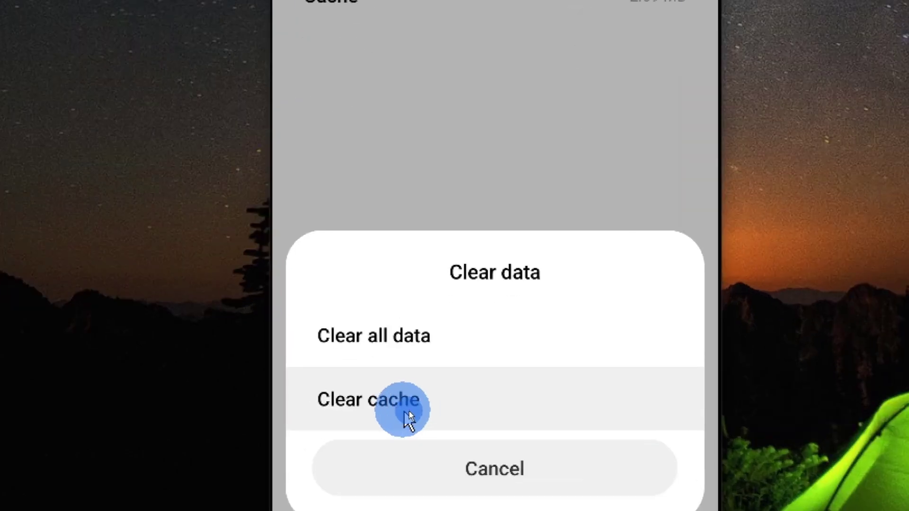
left_click(409, 411)
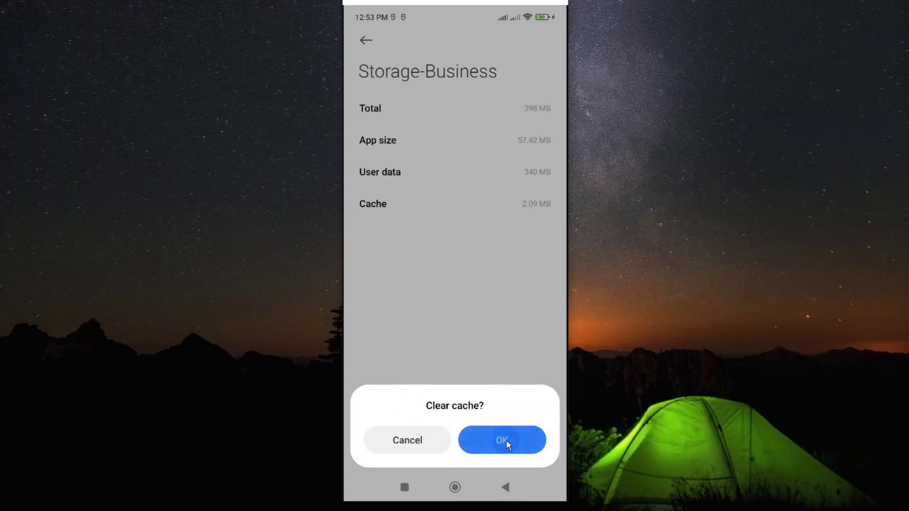
left_click(506, 440)
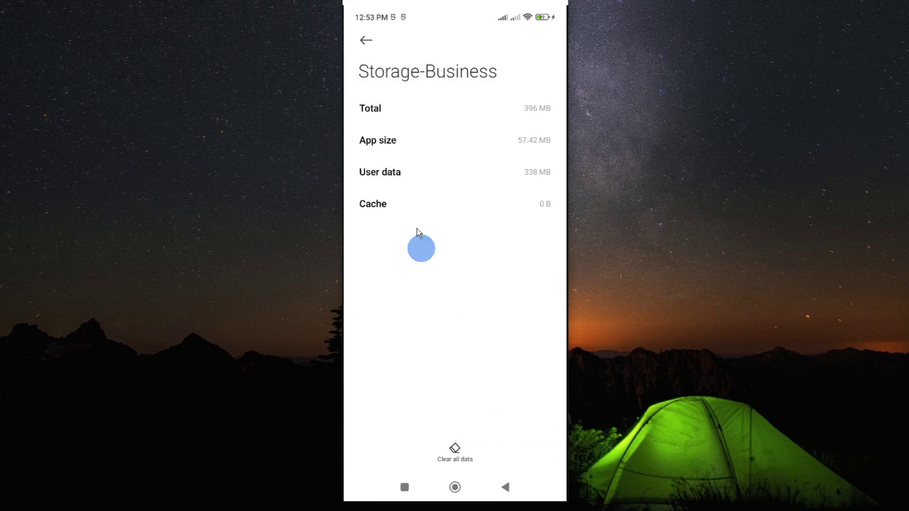
left_click(366, 40)
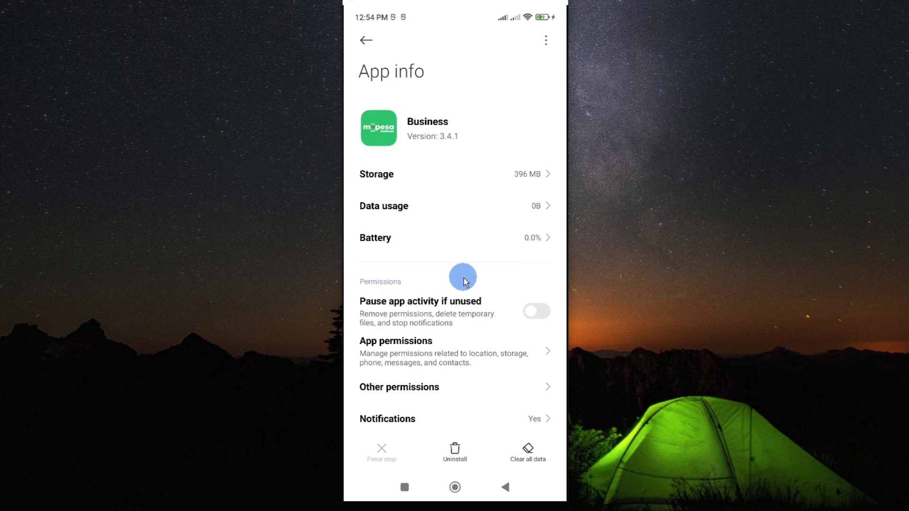
- Run Clear all data on the Business app and confirm OK in the Delete all data? dialog
left_click(539, 458)
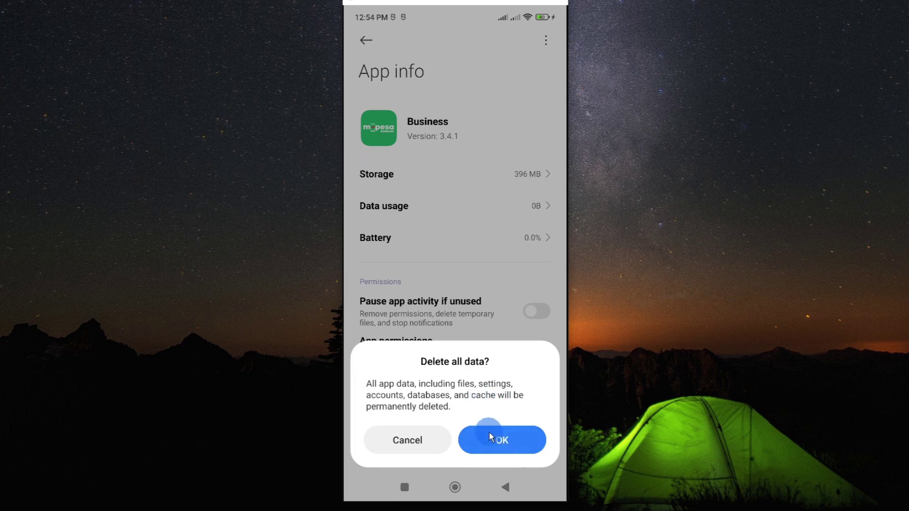
left_click(465, 448)
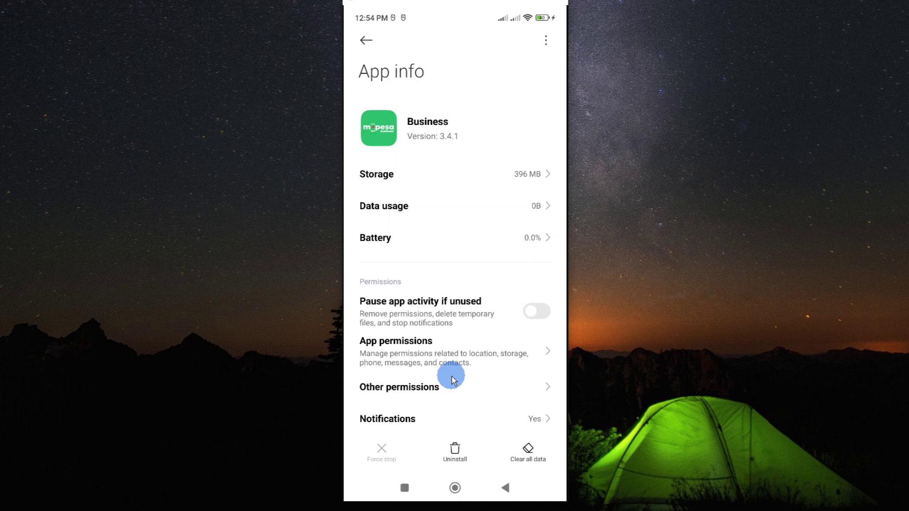
- Back out of Settings to the home screen and launch Play Store
left_click(369, 39)
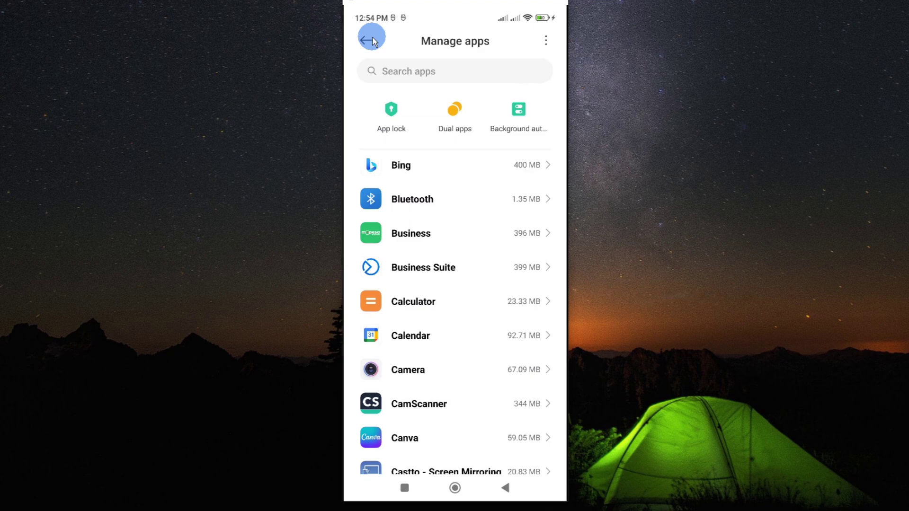
left_click(368, 41)
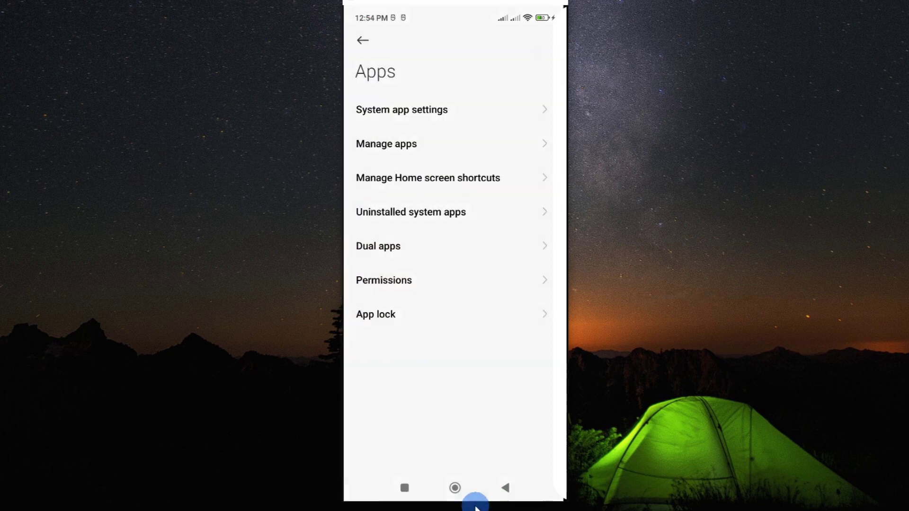
left_click(454, 488)
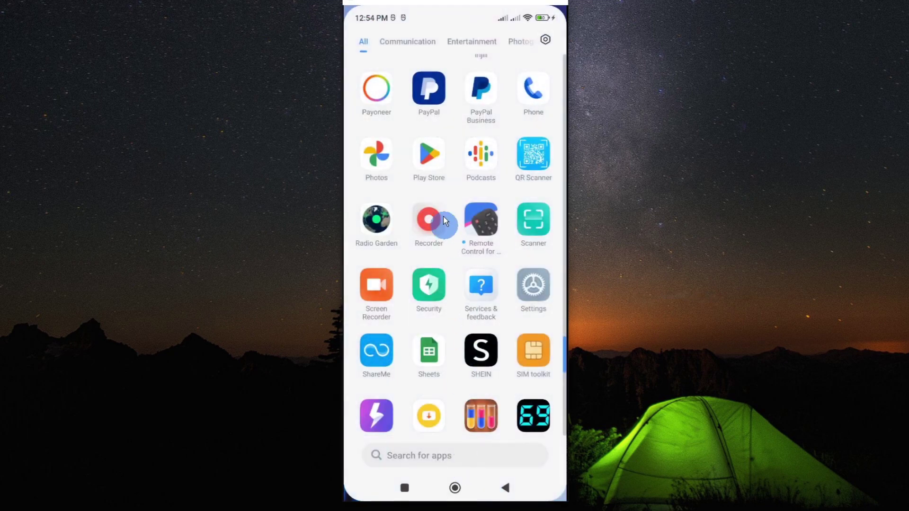
left_click(434, 157)
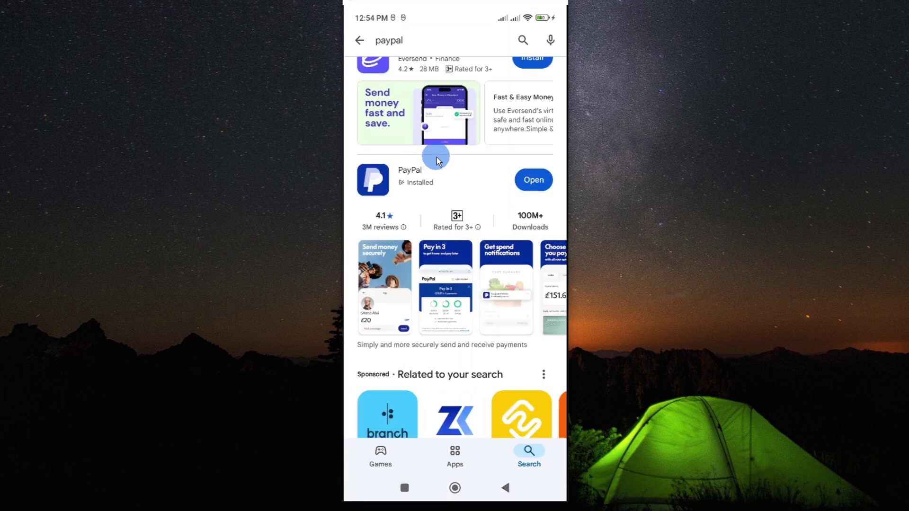
- Search Play Store for 'mpesa business' and select the installed M-PESA for Business listing
left_click(361, 42)
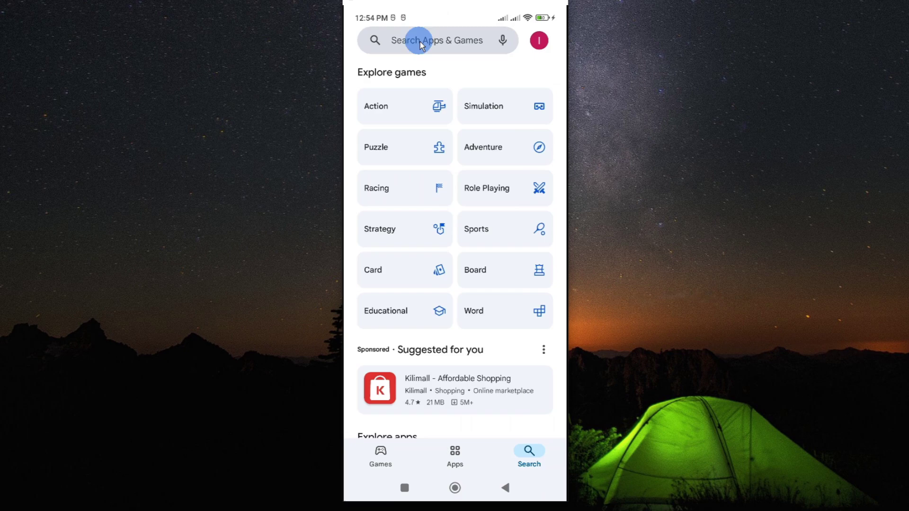
left_click(419, 41)
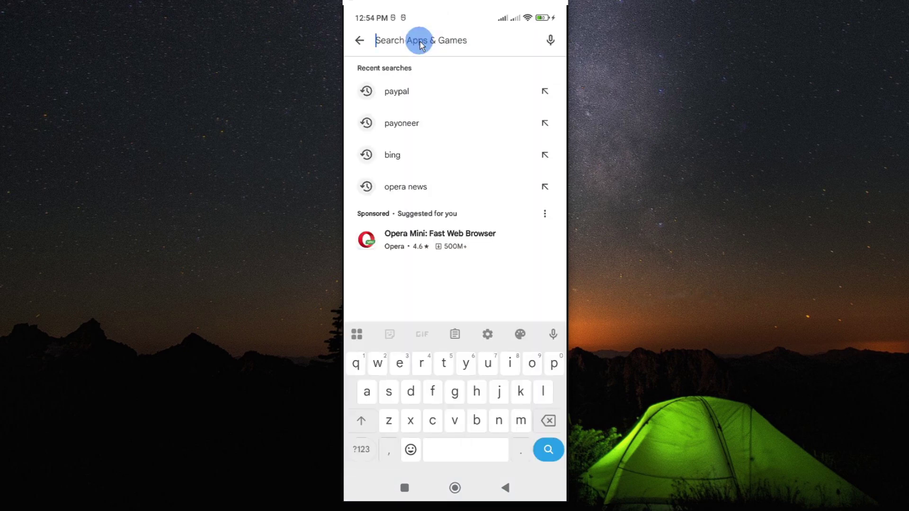
type("mpesa business")
key("Return")
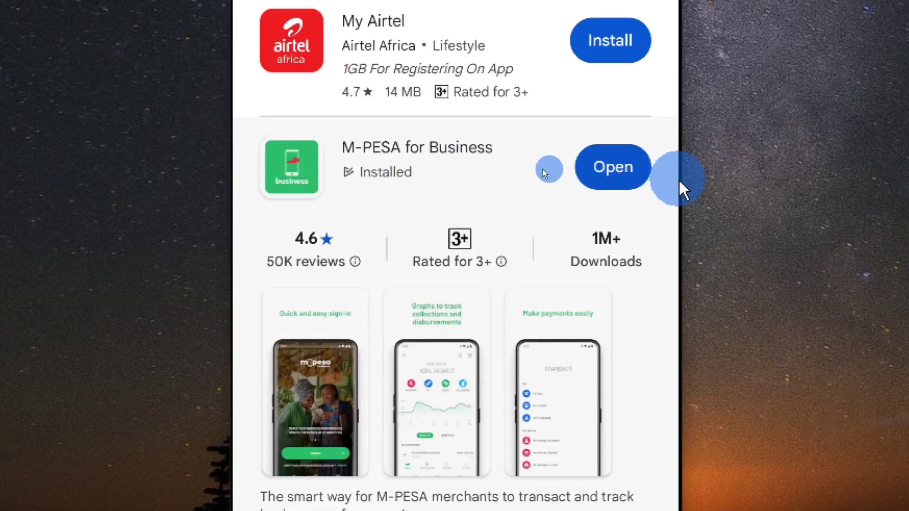
left_click(616, 171)
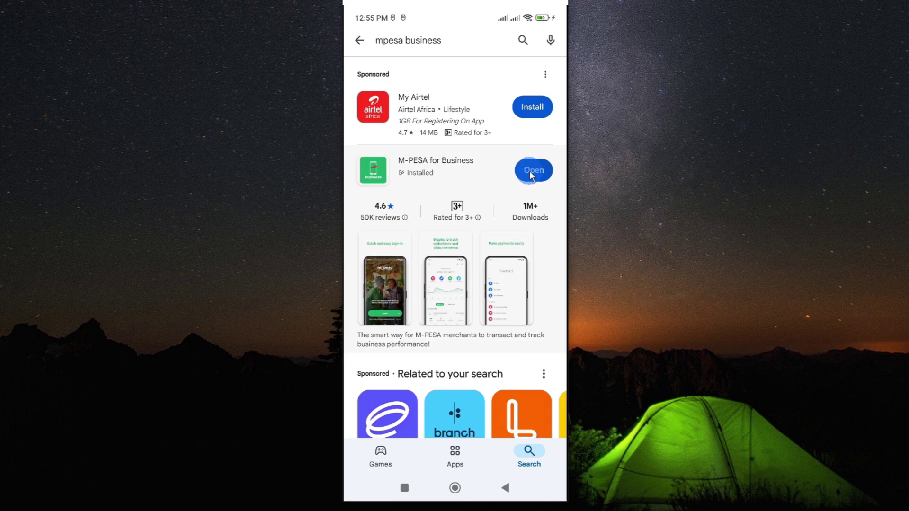
left_click(454, 488)
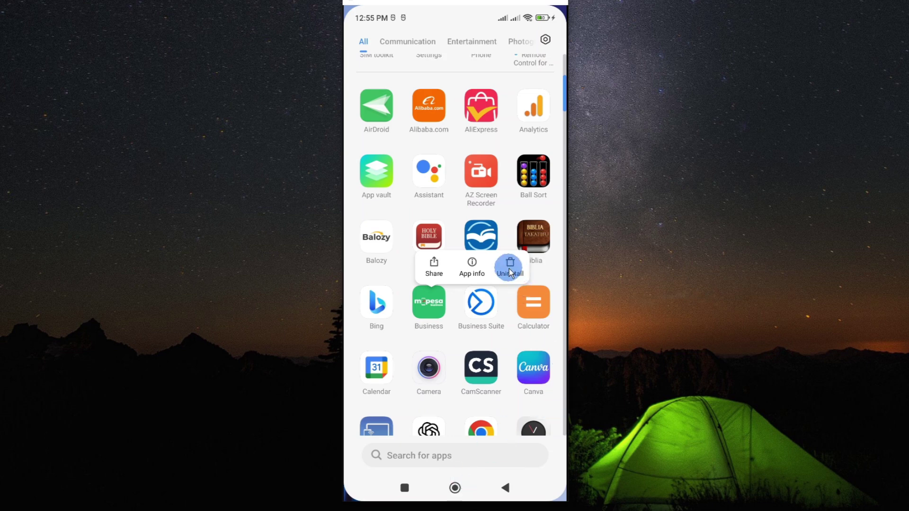
left_click(461, 329)
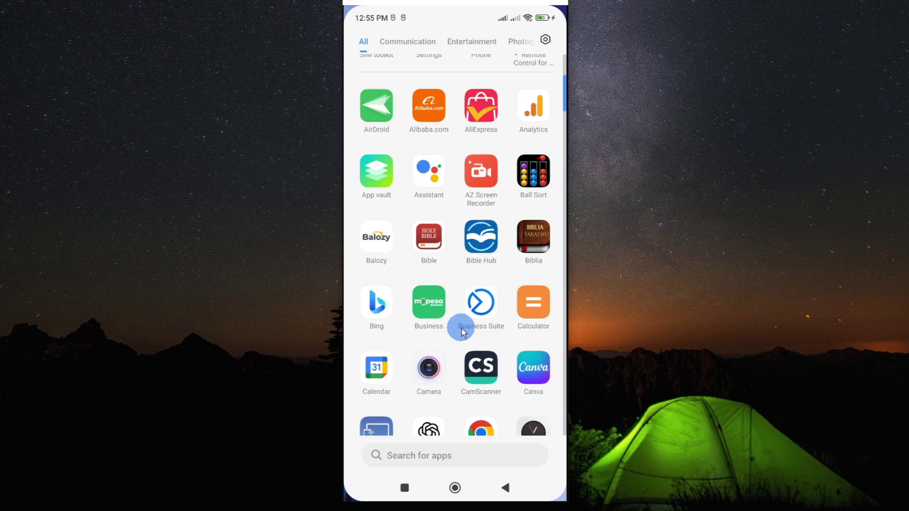
scroll(462, 327, "down", 10)
scroll(462, 323, "down", 5)
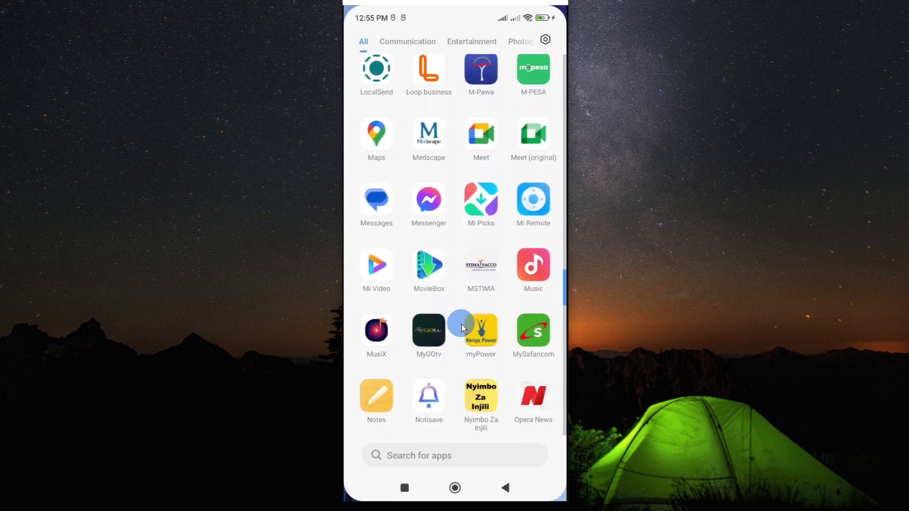
scroll(462, 326, "down", 5)
left_click(462, 325)
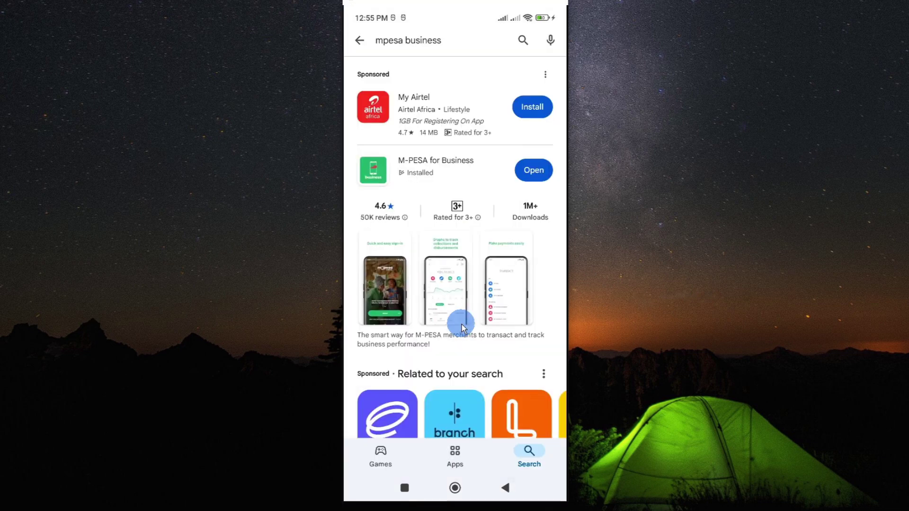